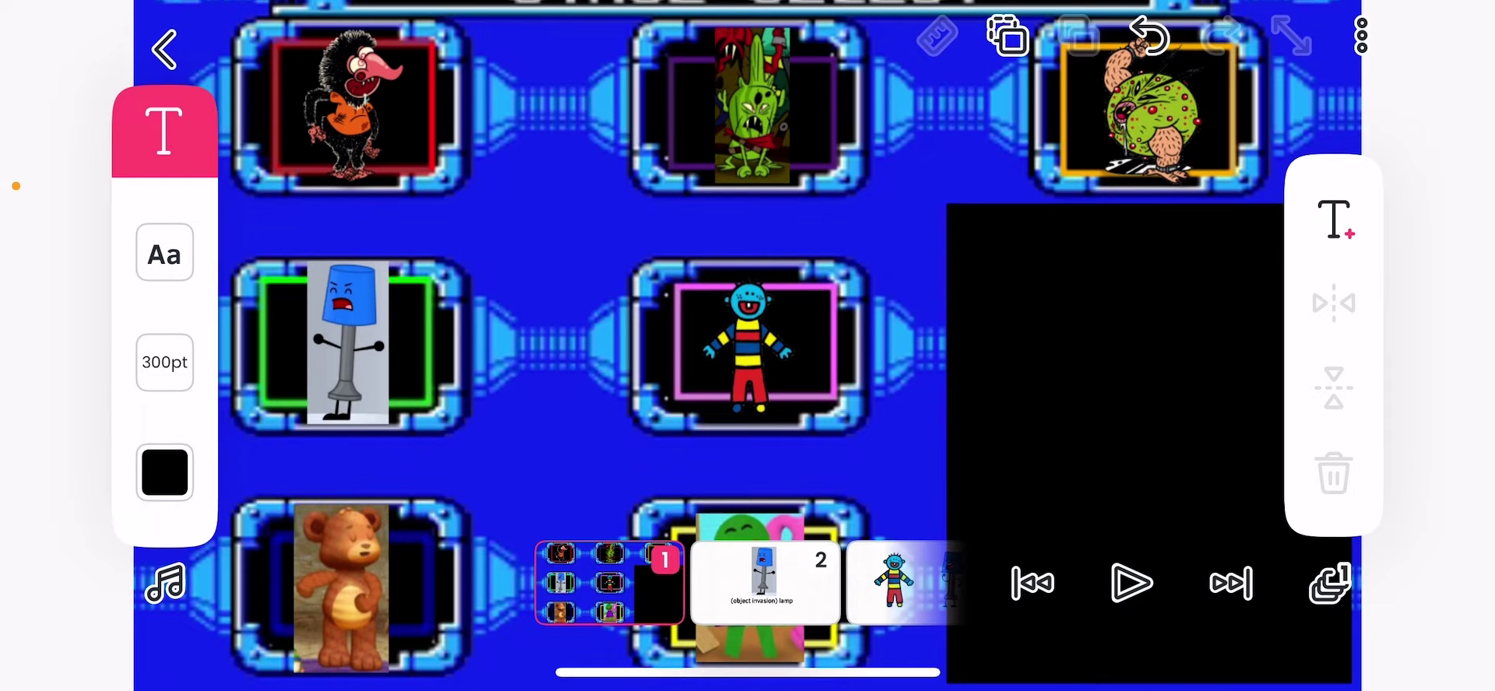
- Show frame 2 with the '(object invasion) lamp' picture and caption
left_click(765, 582)
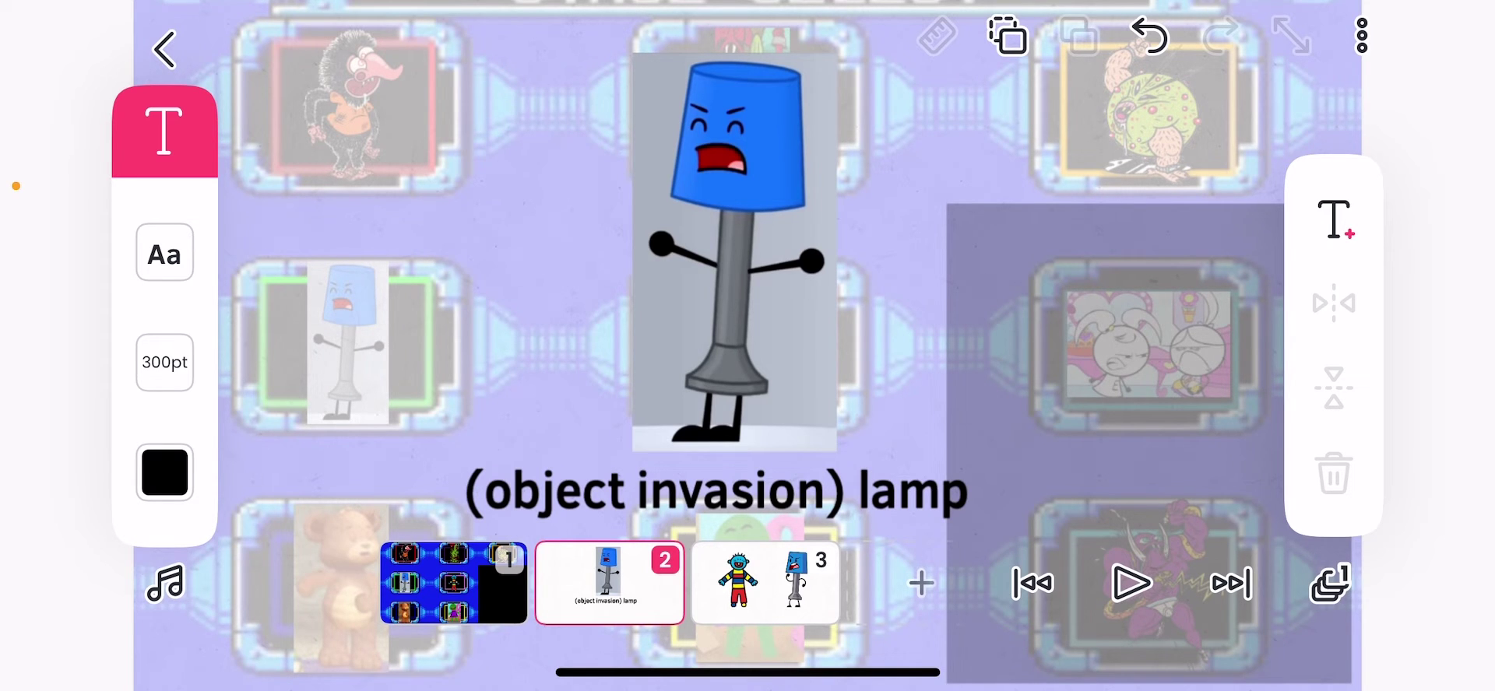
- Show frame 3 with the striped kid beside the angry lamp
left_click(766, 583)
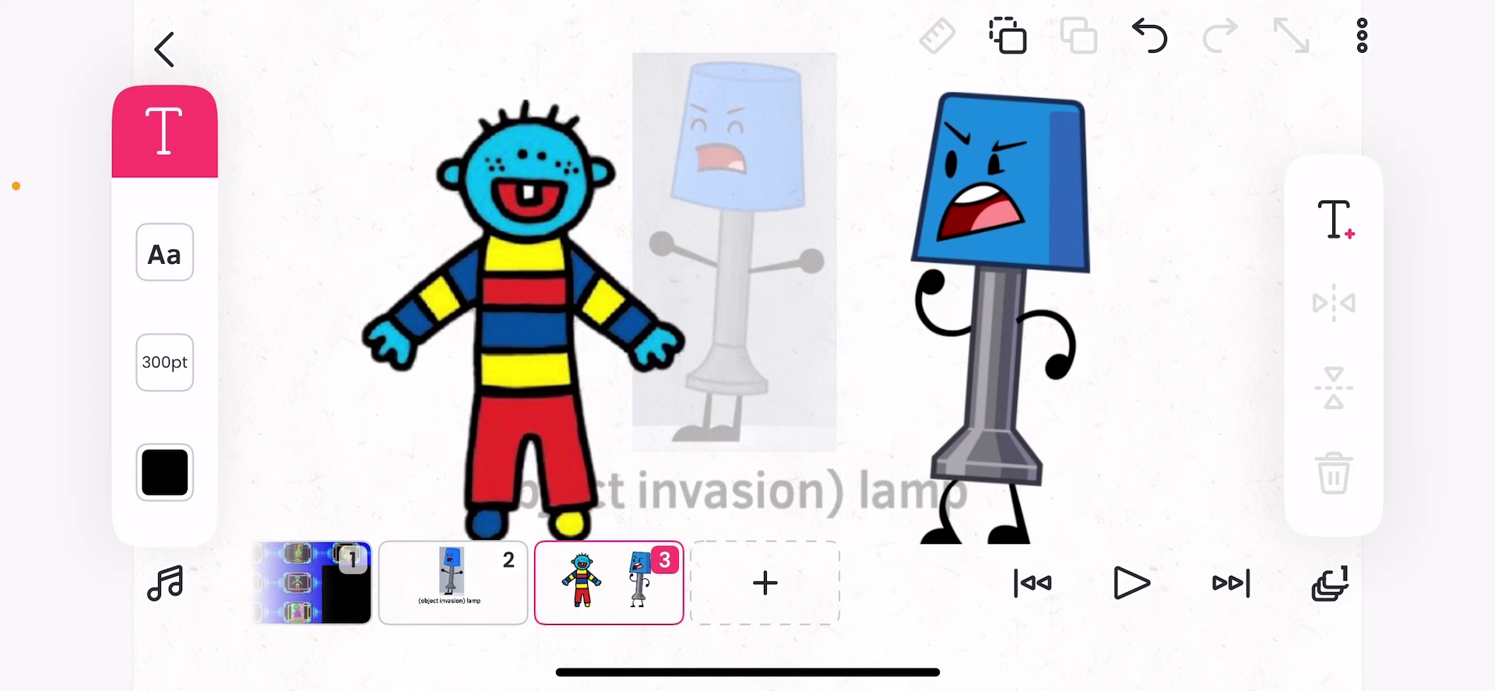
- Start a text entry on frame 3, then cancel it without adding text
left_click(1335, 220)
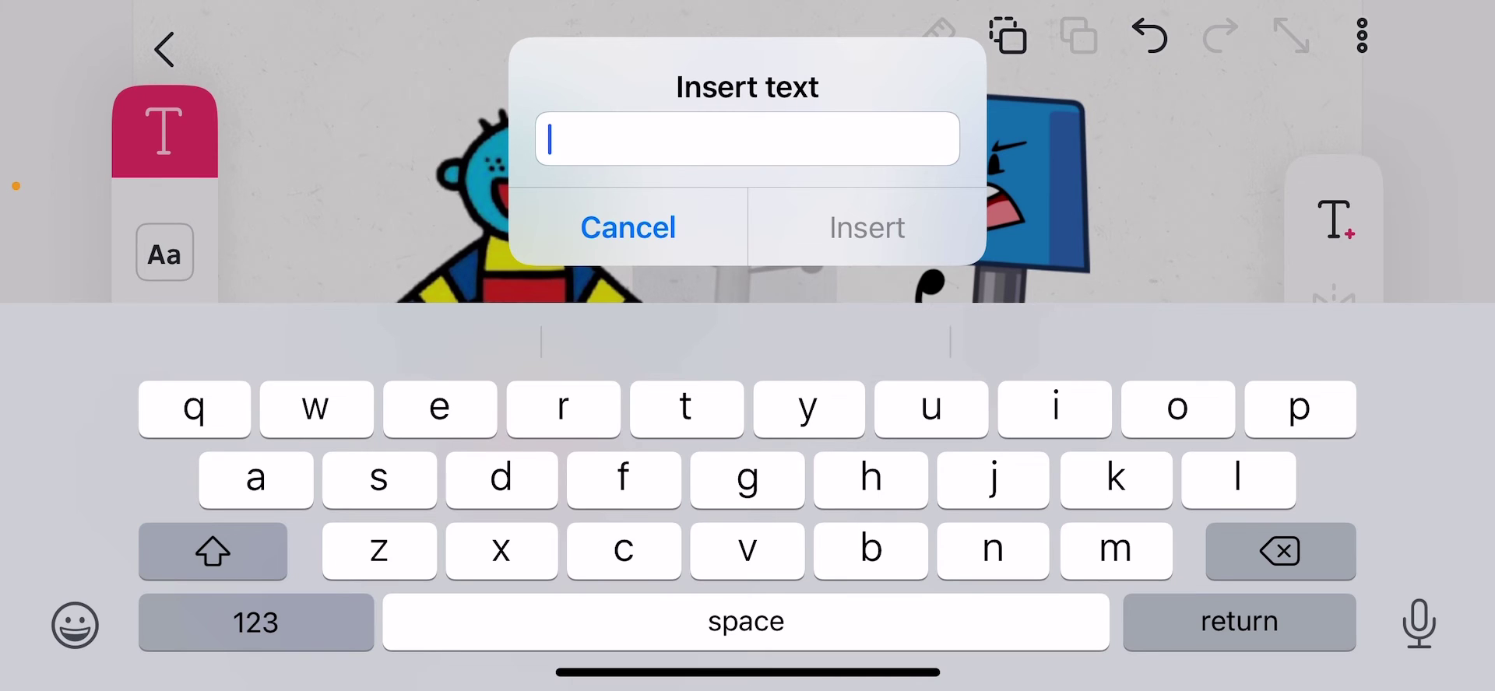
left_click(628, 228)
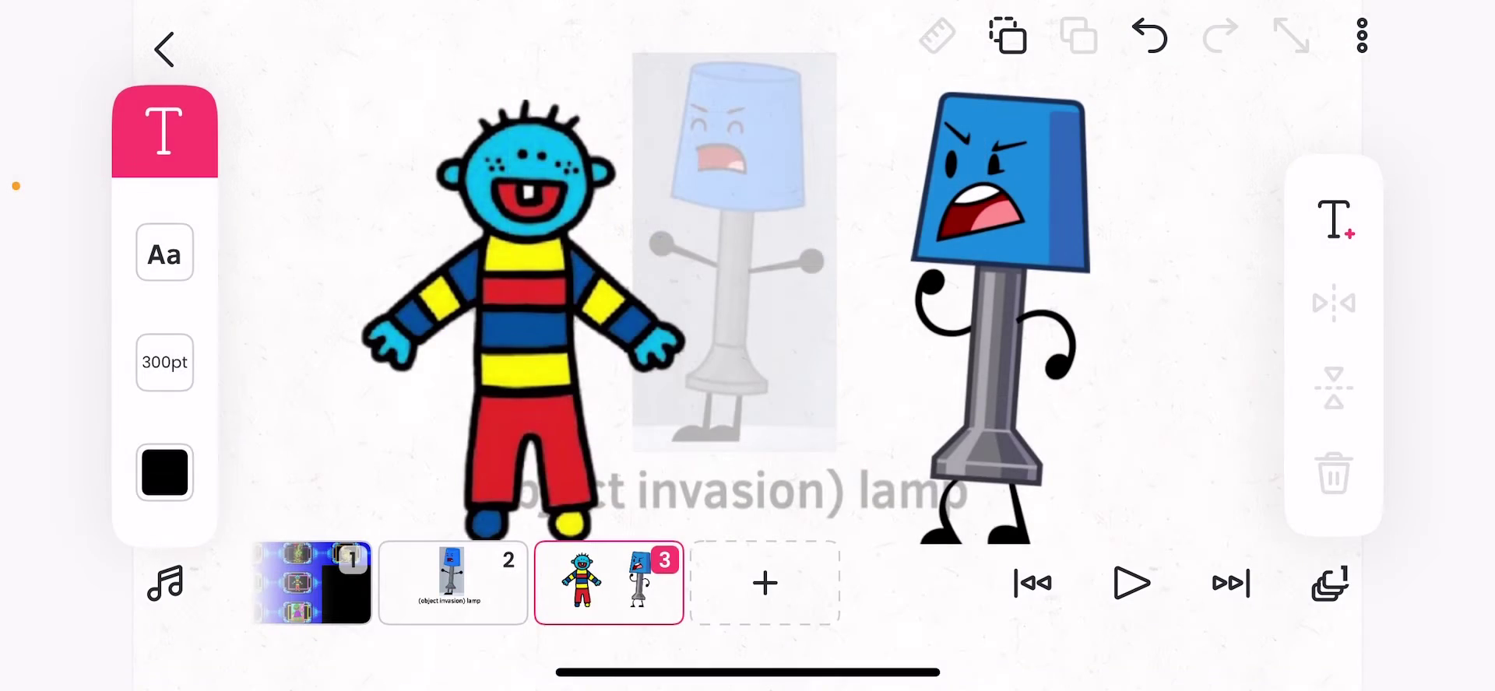
- Lasso the angry lamp on frame 3 and drag it off the right edge
left_click(164, 133)
left_click(165, 315)
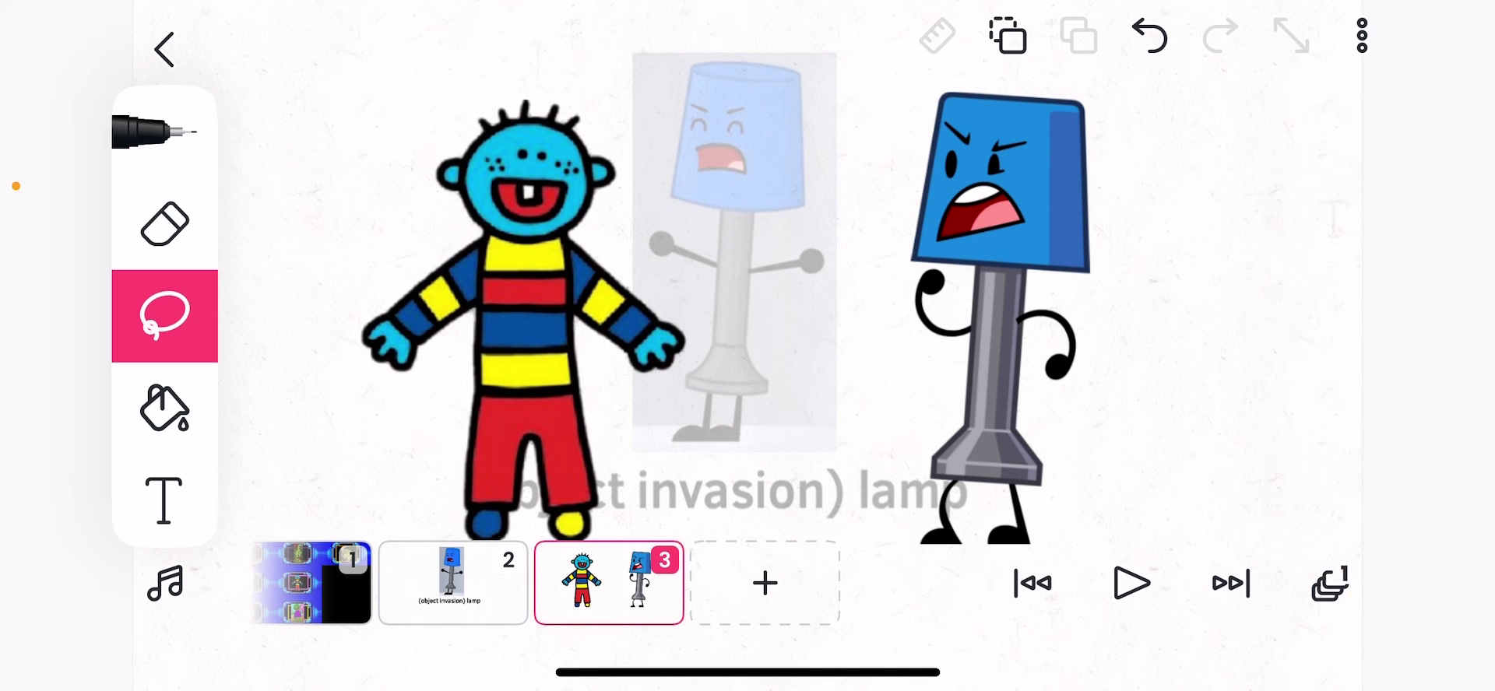
mouse_move(1249, 322)
left_mouse_down()
mouse_move(735, 531)
mouse_move(1271, 250)
left_mouse_up()
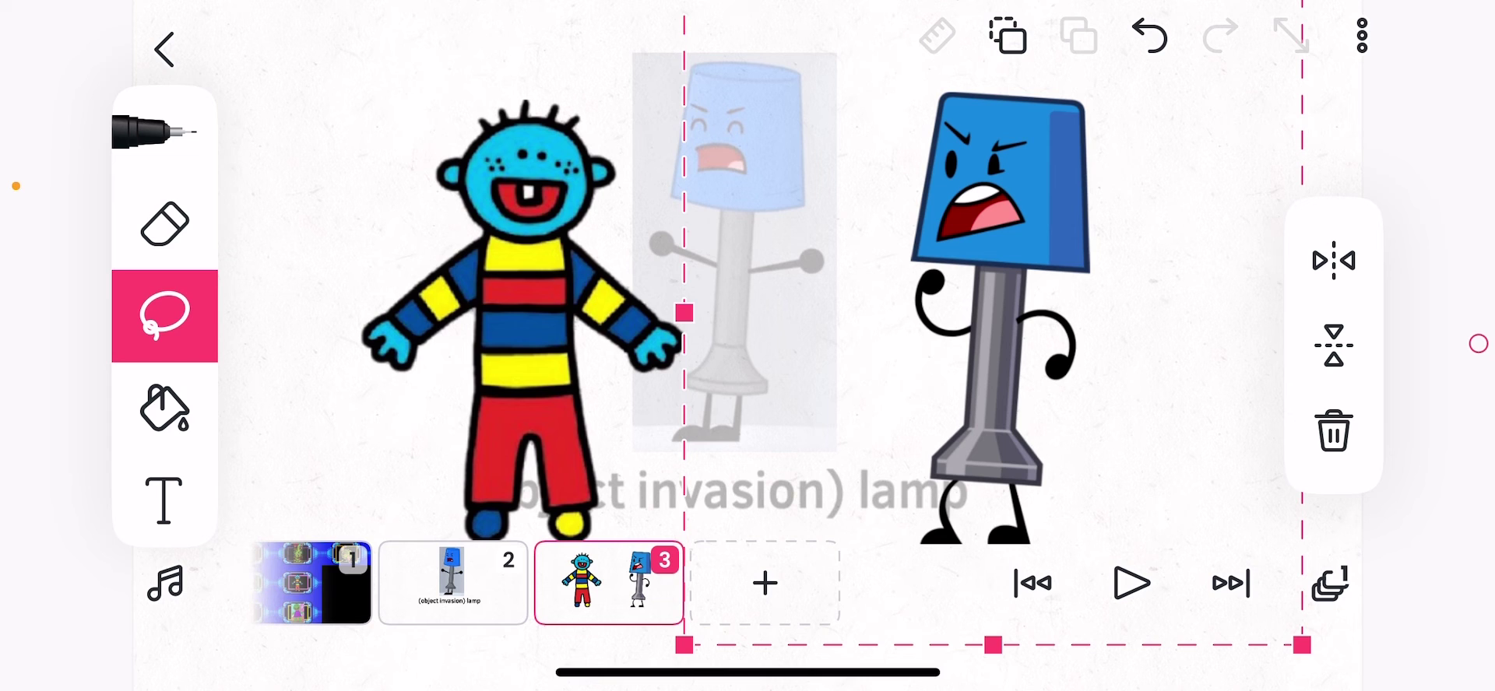
left_click_drag(994, 327, 1484, 304)
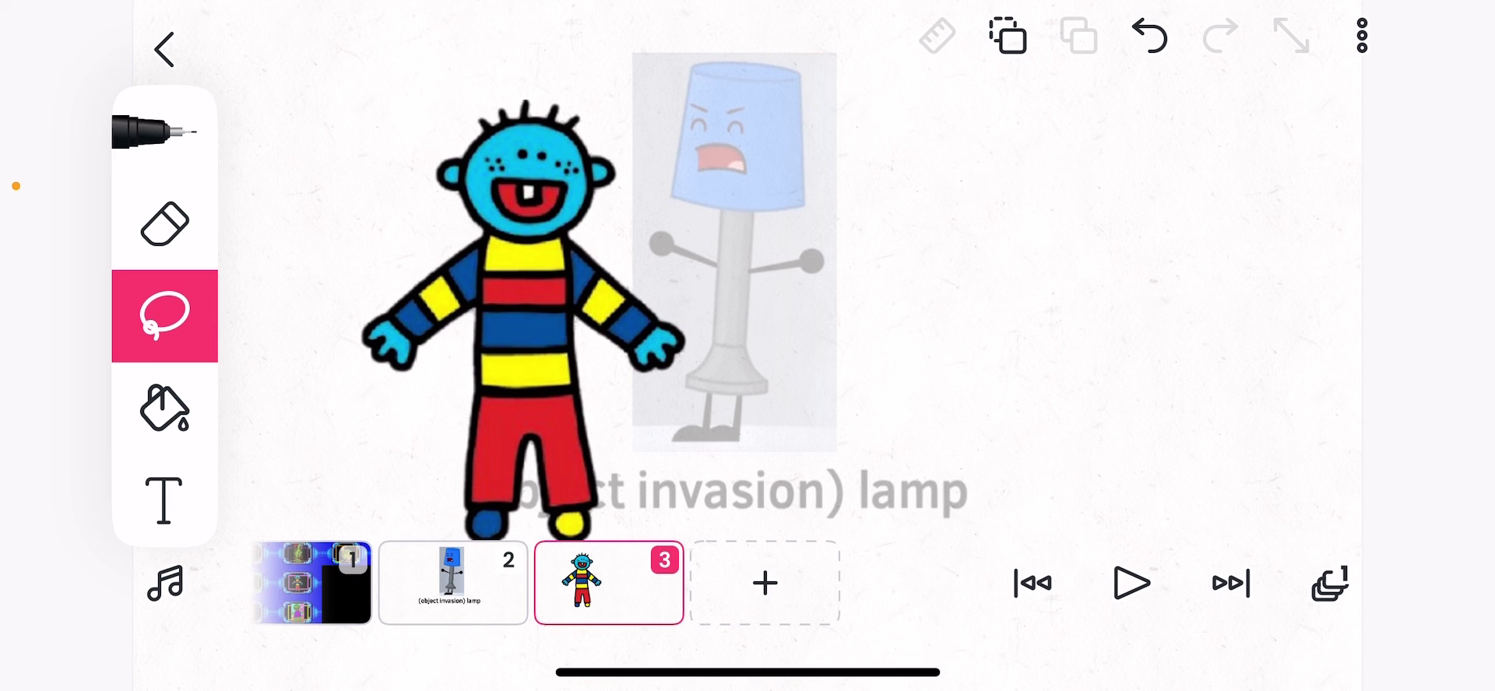
- Black out the lamp's left-middle slot on frame 1's stage-select grid
left_click(311, 583)
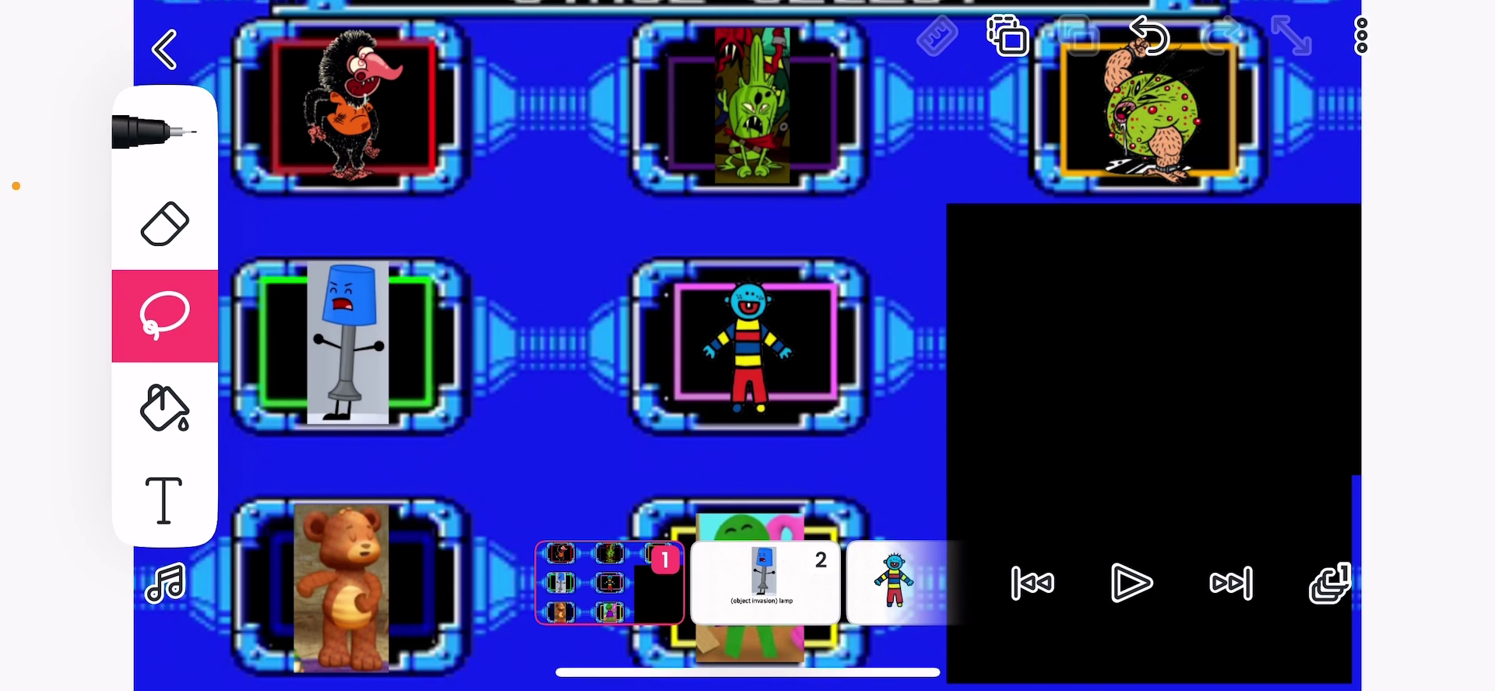
left_click(397, 345)
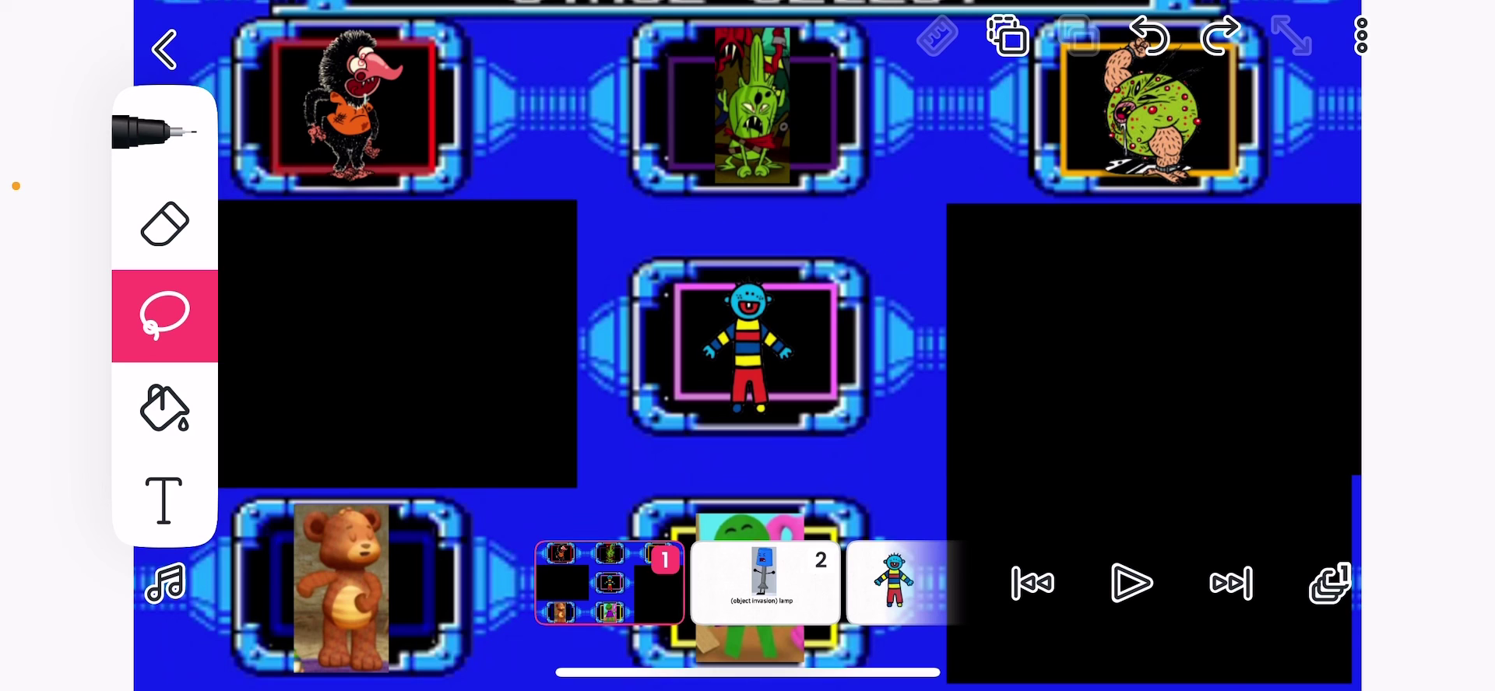